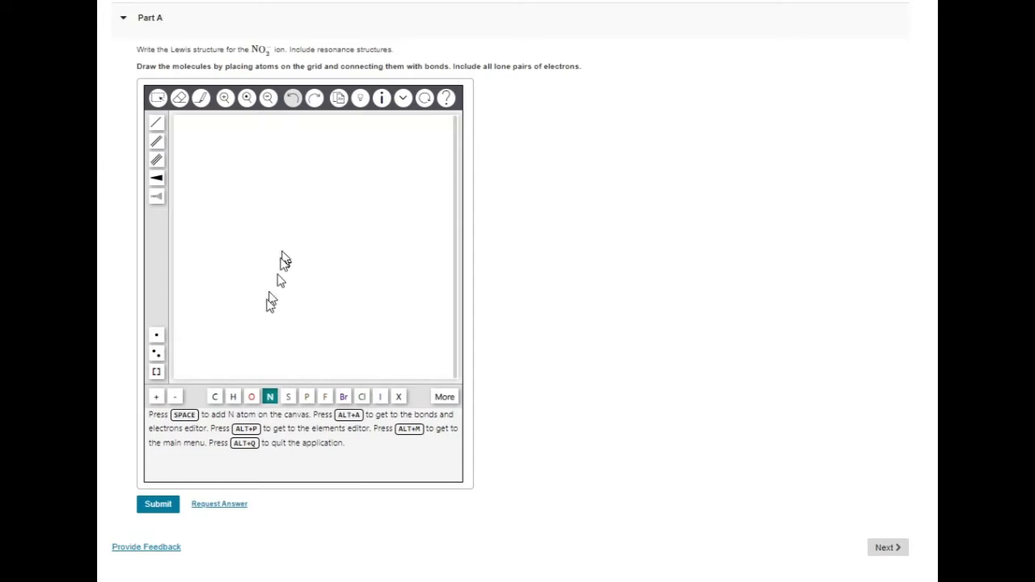
# Place two separate nitrogen atoms on the canvas, one in the upper half and one below it
pyautogui.click(271, 396)
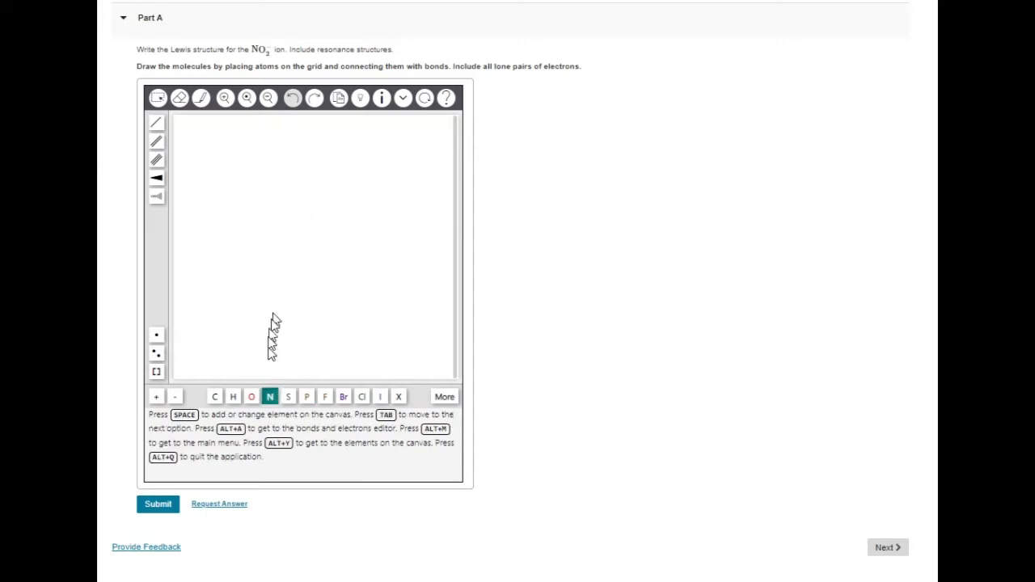
pyautogui.click(289, 202)
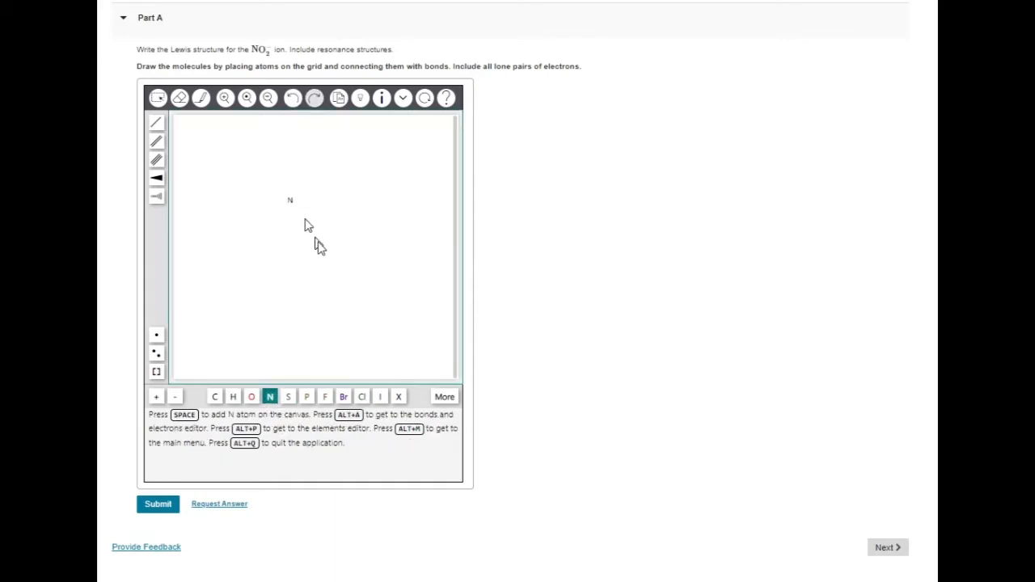
pyautogui.click(291, 287)
# Attach a double-bonded oxygen atom to each of the two nitrogen atoms
pyautogui.click(251, 398)
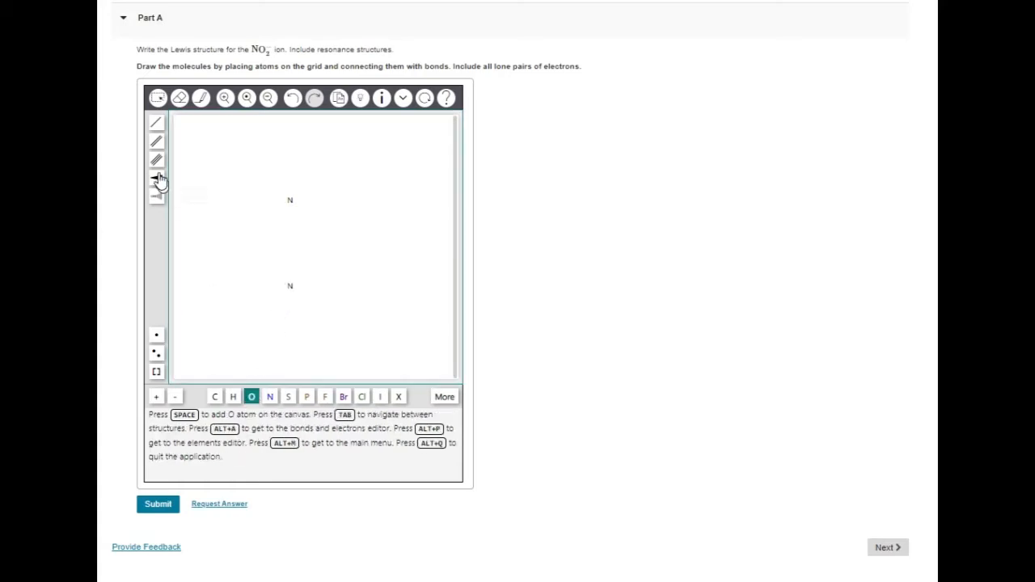
pyautogui.click(155, 144)
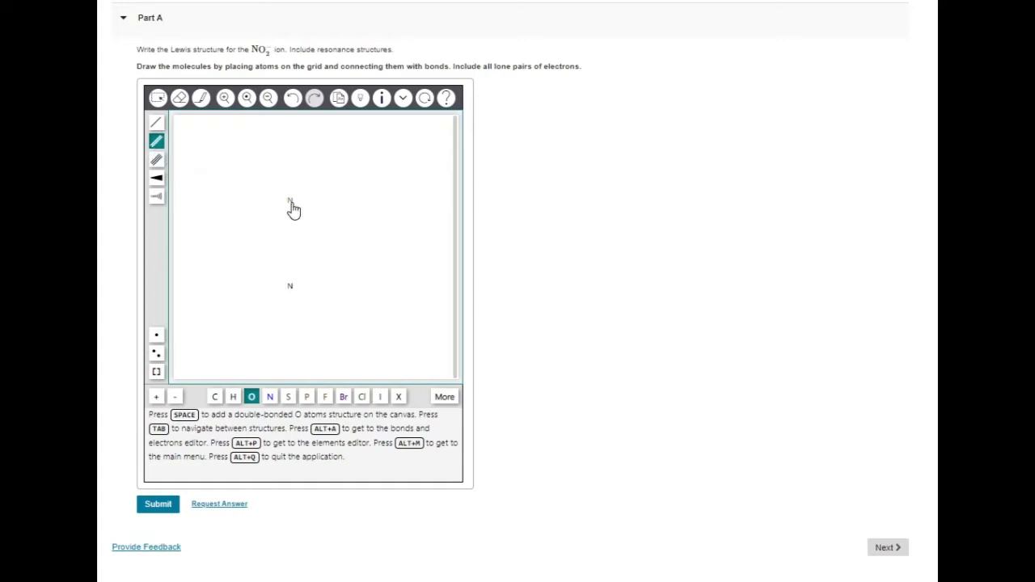
pyautogui.click(290, 202)
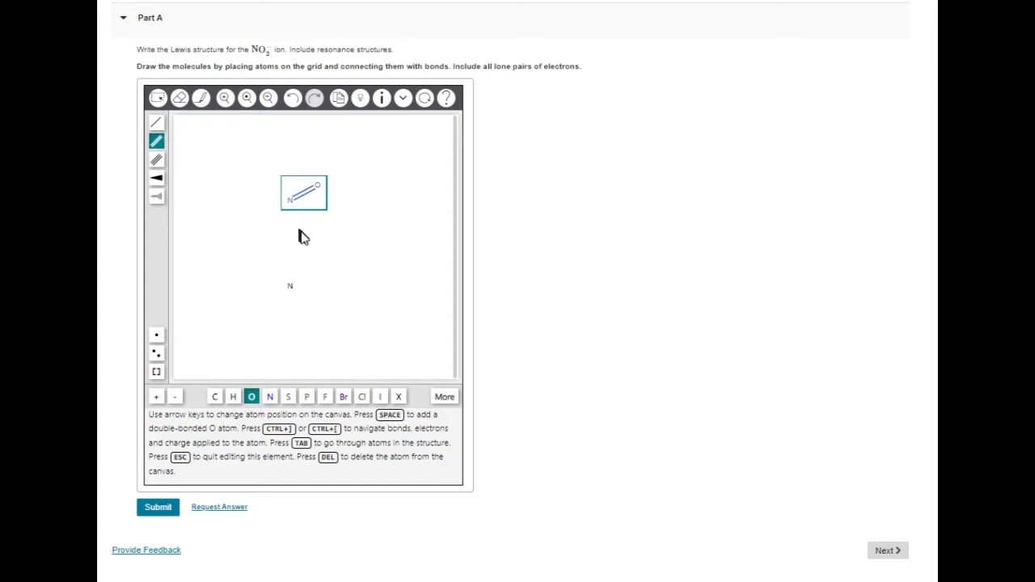
pyautogui.click(290, 291)
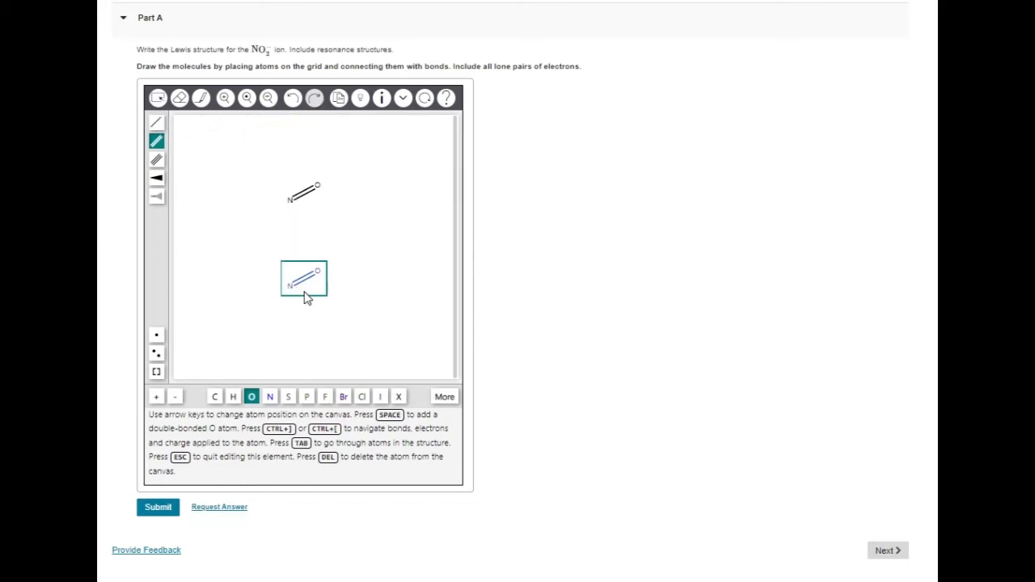
pyautogui.moveTo(299, 295); pyautogui.dragTo(314, 296)
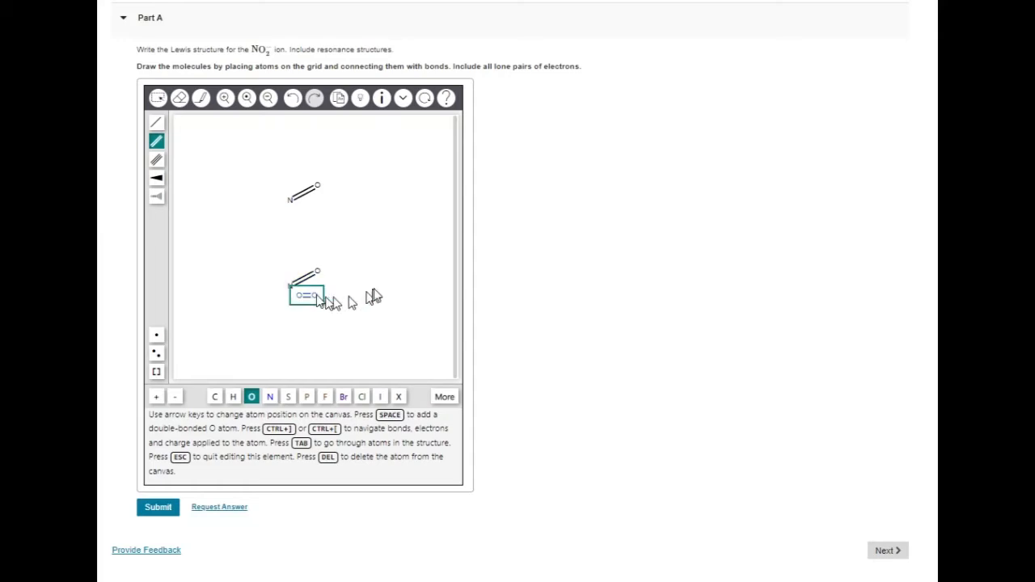
pyautogui.click(373, 283)
pyautogui.click(343, 234)
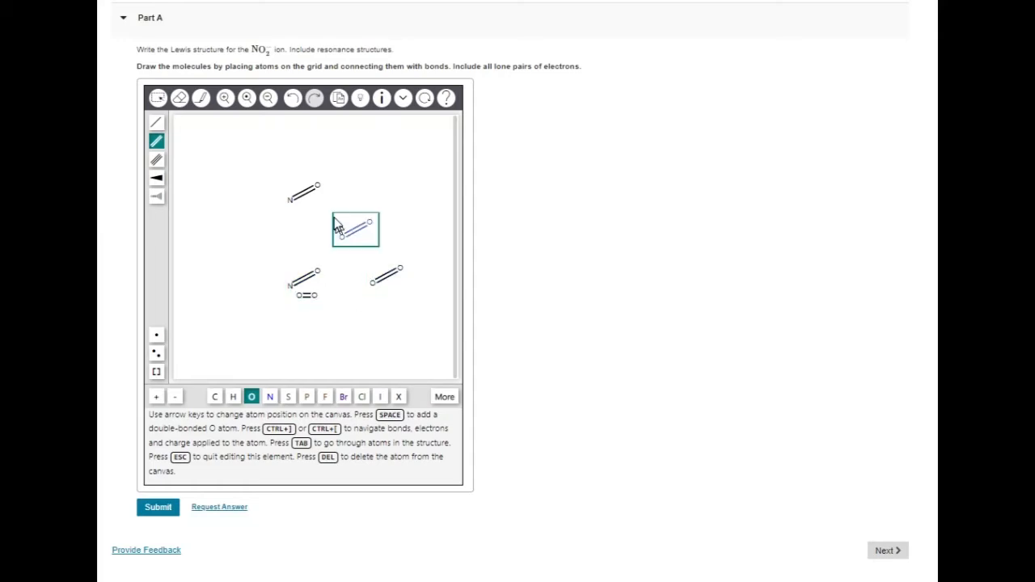
pyautogui.click(279, 215)
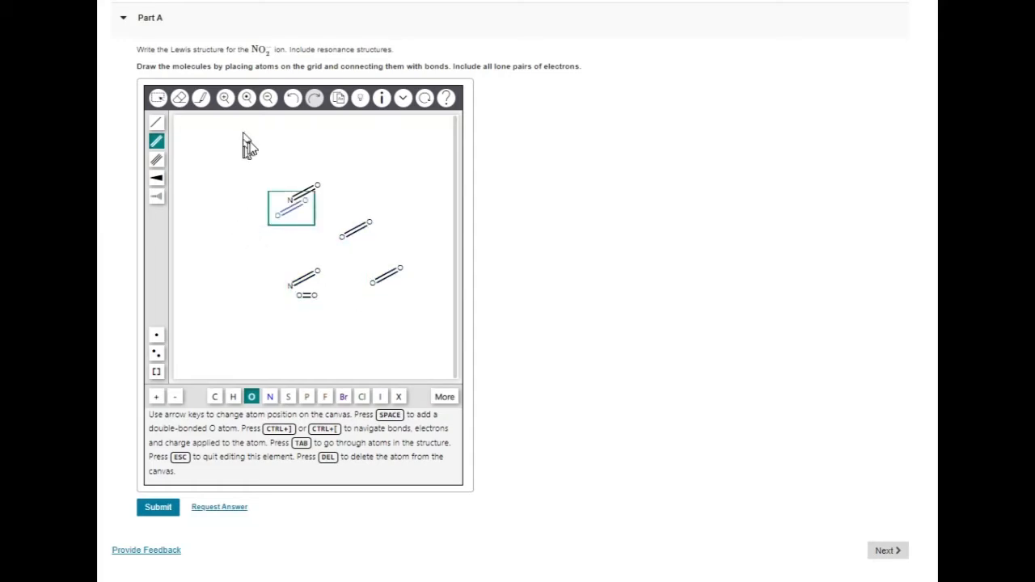
pyautogui.click(292, 99)
pyautogui.click(292, 99)
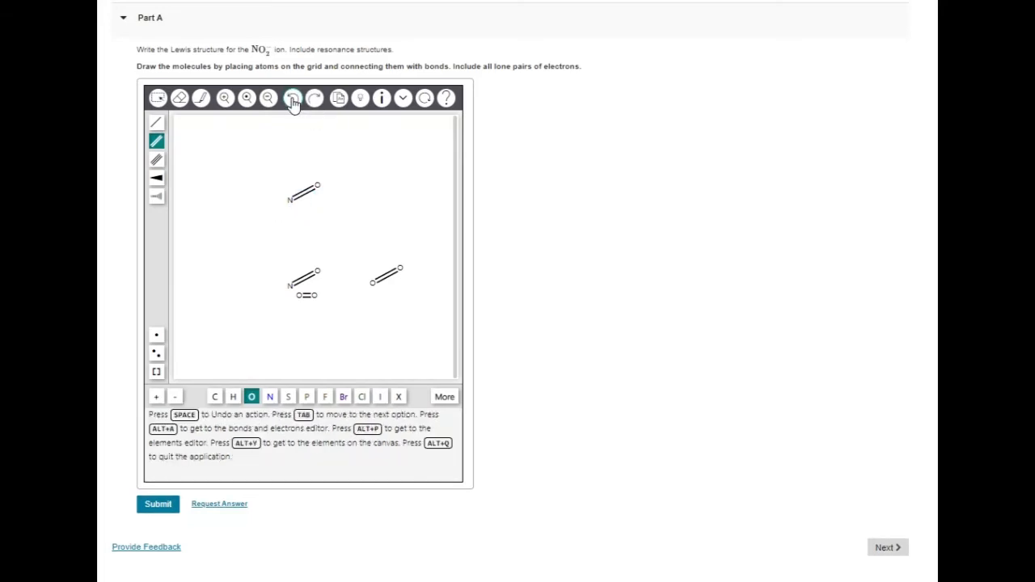
pyautogui.click(293, 99)
pyautogui.click(292, 99)
# Erase the lower N=O structure and draw an oxygen atom double-bonded to a nitrogen on its right in its place
pyautogui.click(180, 98)
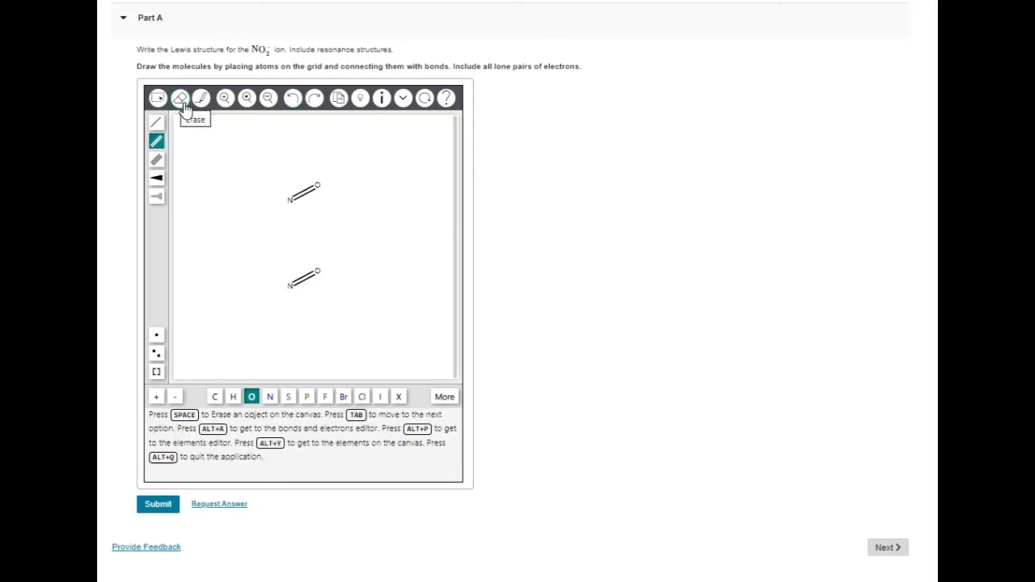
pyautogui.click(295, 278)
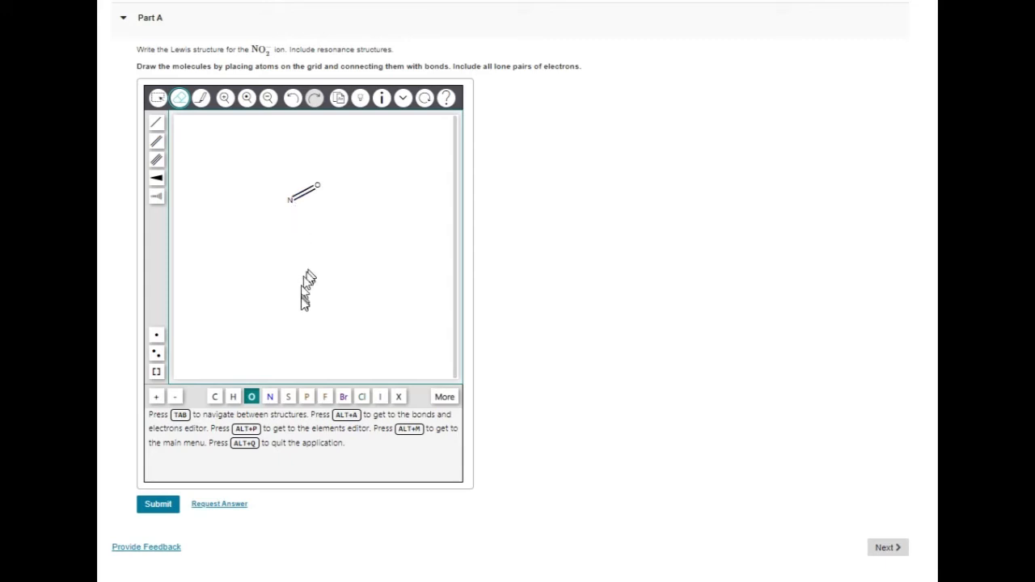
pyautogui.click(251, 397)
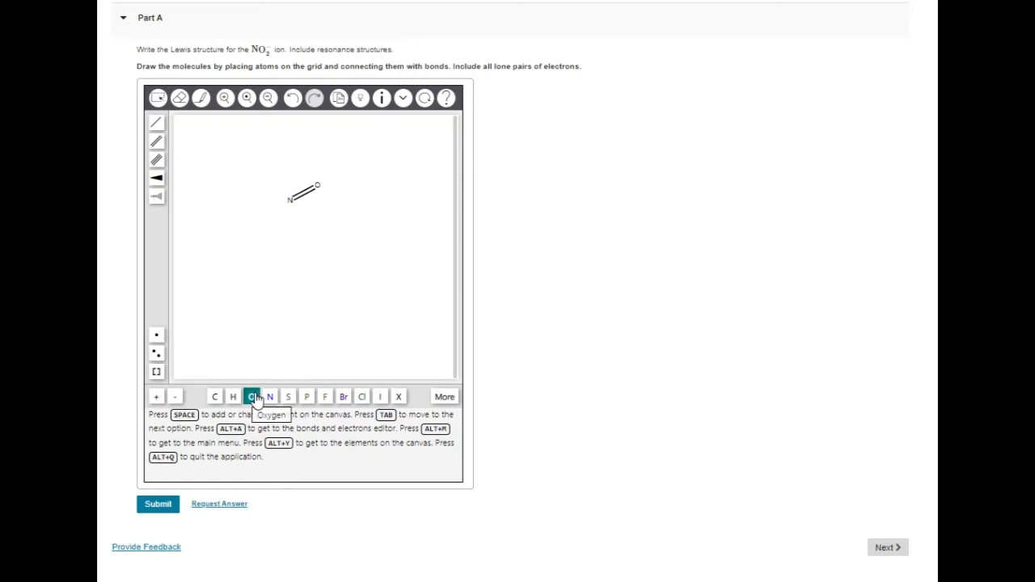
pyautogui.click(302, 283)
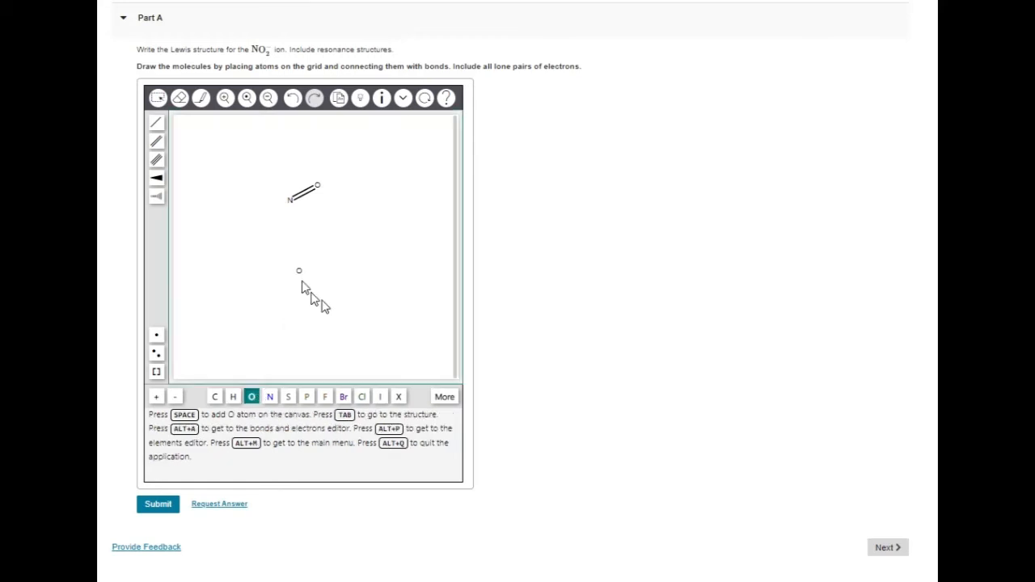
pyautogui.click(270, 396)
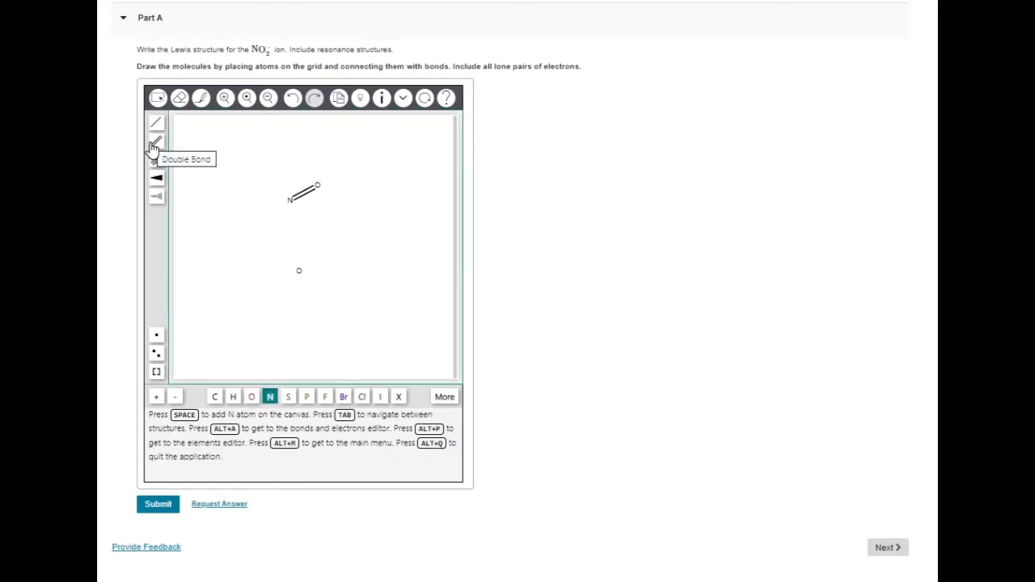
pyautogui.click(156, 141)
pyautogui.click(298, 272)
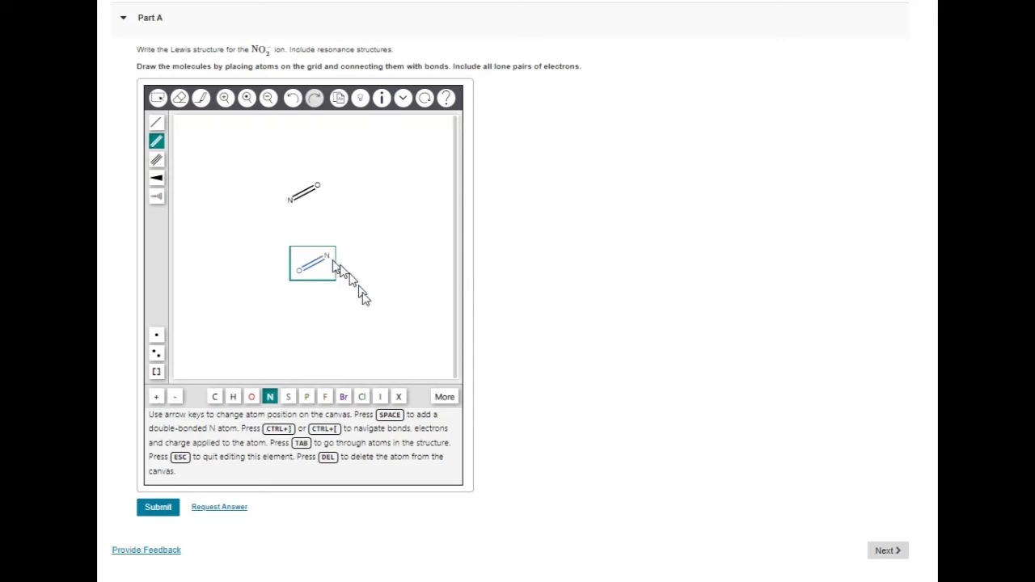
# Attach a single-bonded oxygen atom to the nitrogen in both structures, leaving no stray atoms on the canvas
pyautogui.click(252, 398)
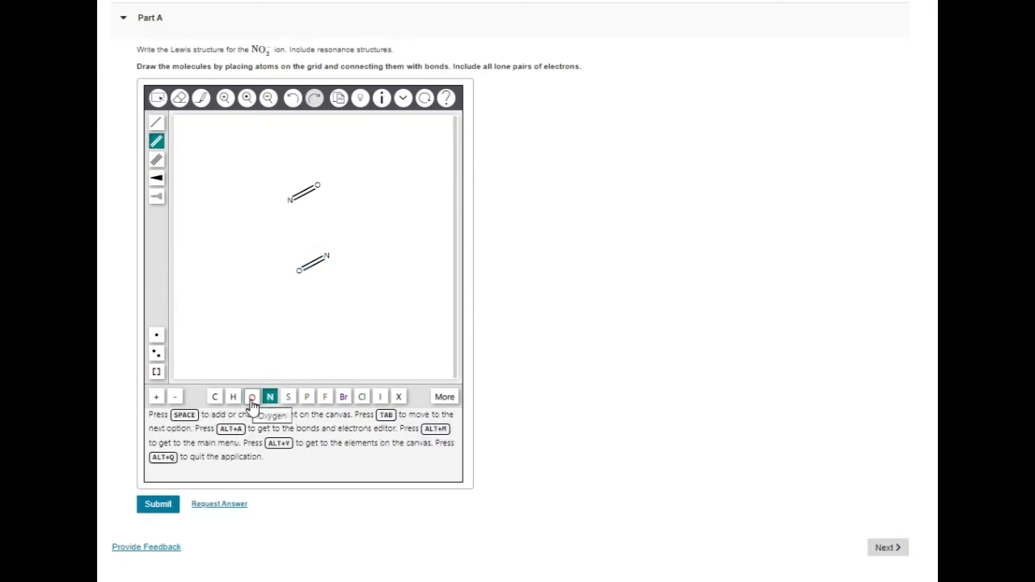
pyautogui.click(156, 122)
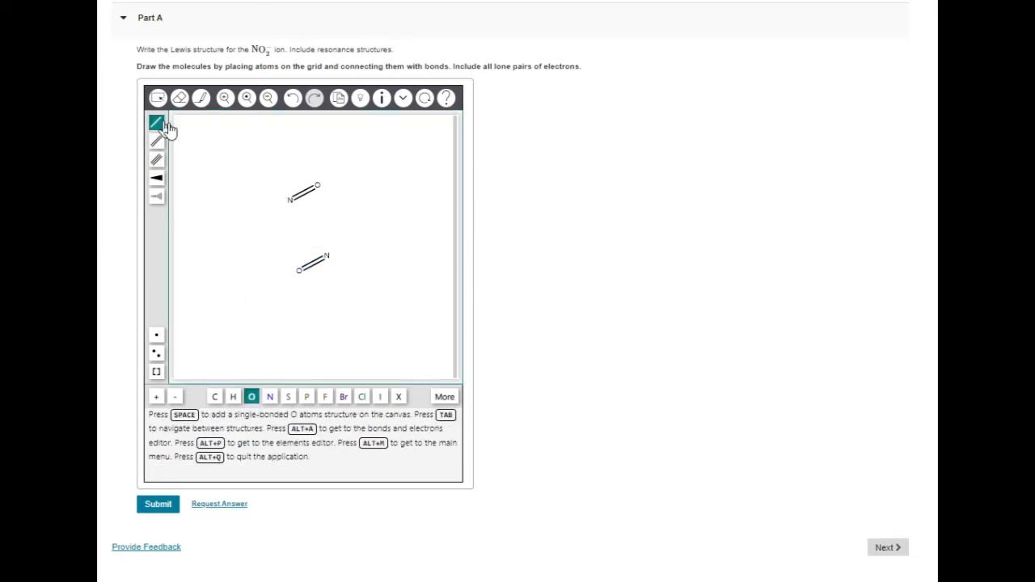
pyautogui.click(288, 199)
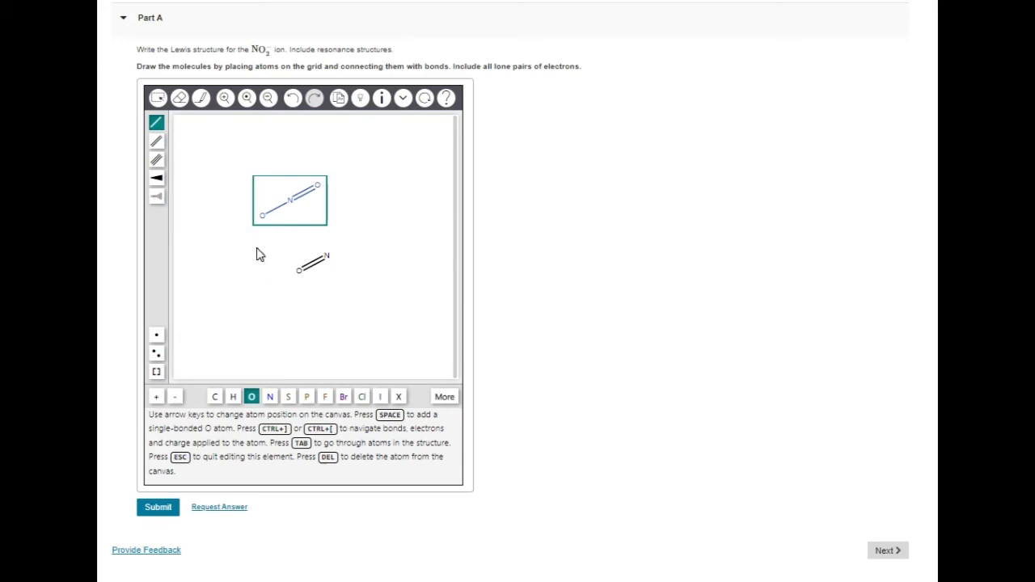
pyautogui.click(327, 256)
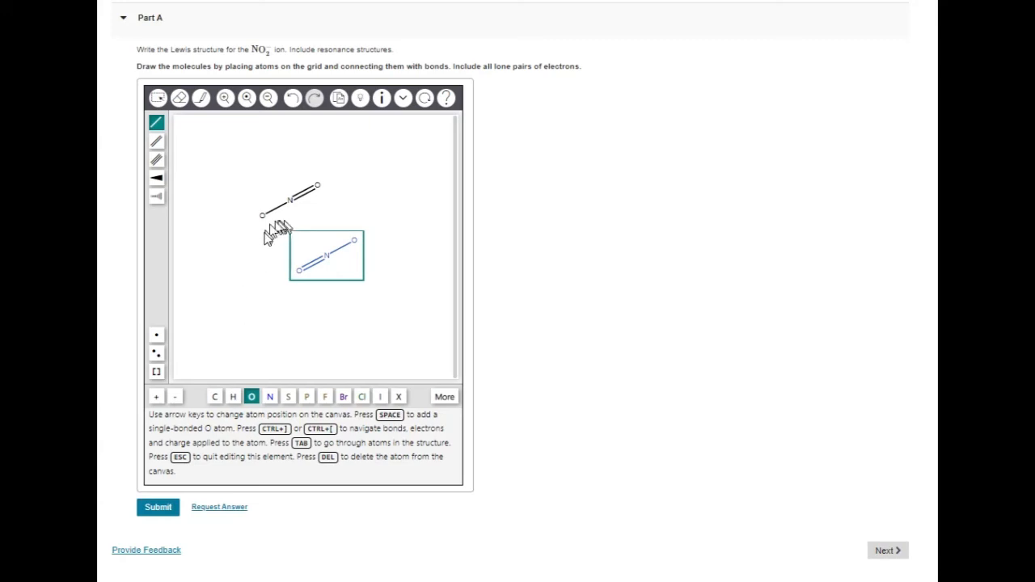
pyautogui.click(251, 285)
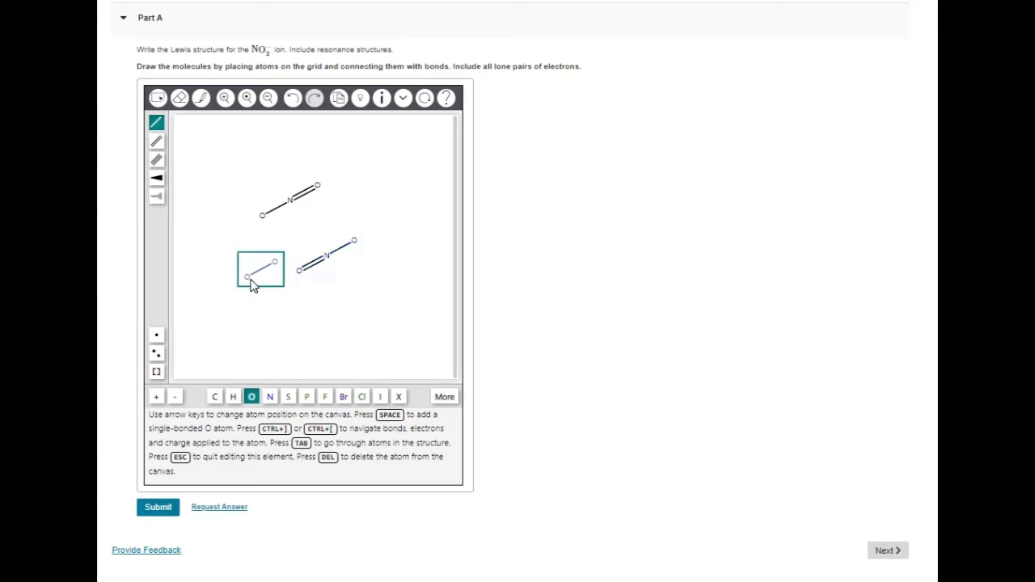
pyautogui.click(293, 103)
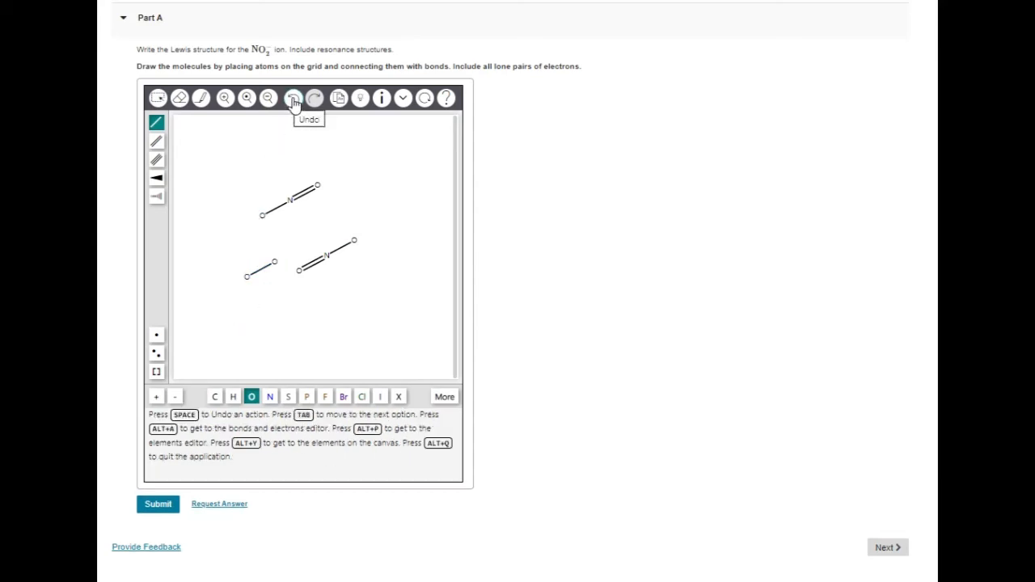
# Add one lone pair of electrons to the nitrogen atom in each structure
pyautogui.click(157, 353)
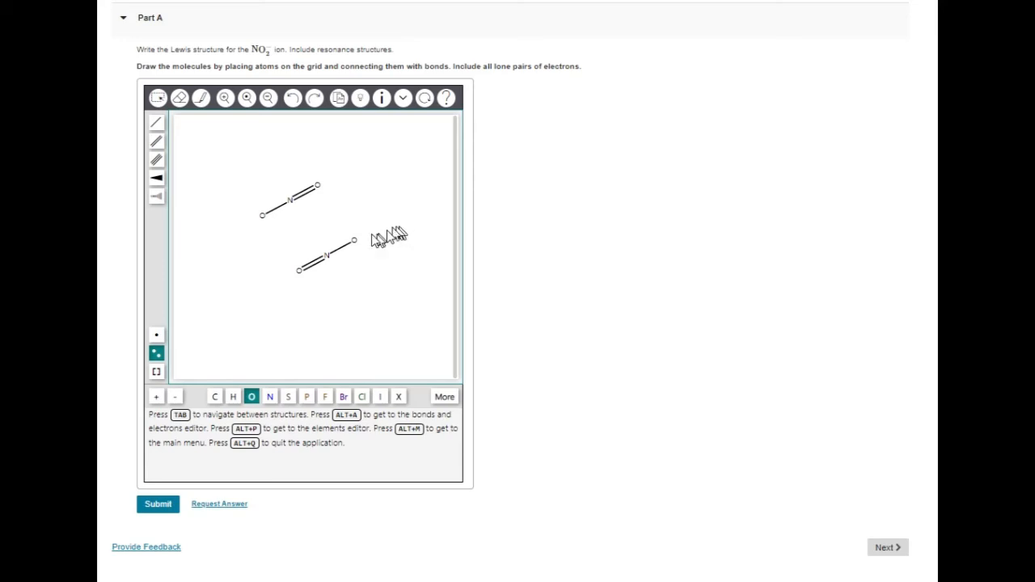
pyautogui.click(289, 198)
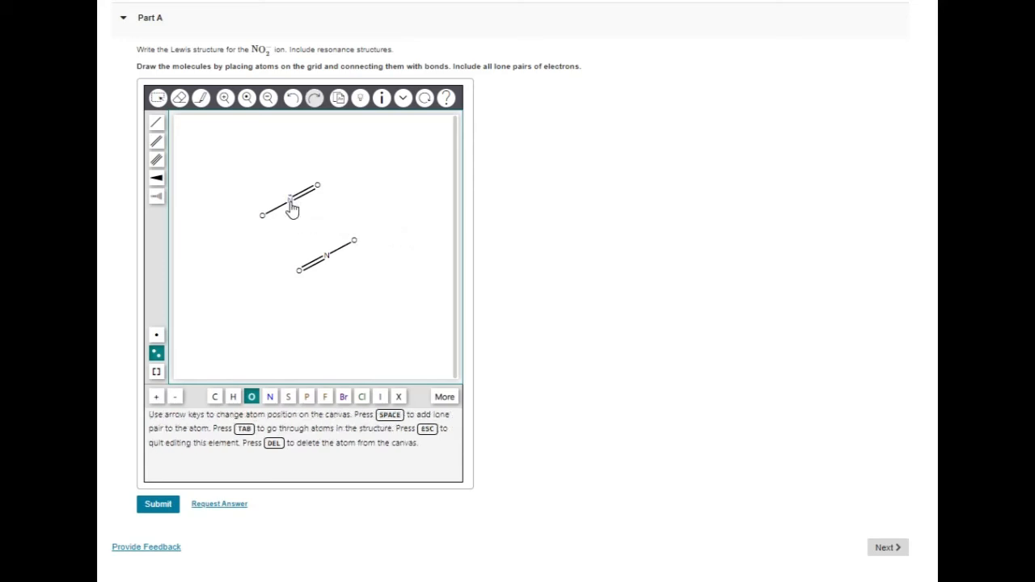
pyautogui.click(326, 257)
pyautogui.click(156, 352)
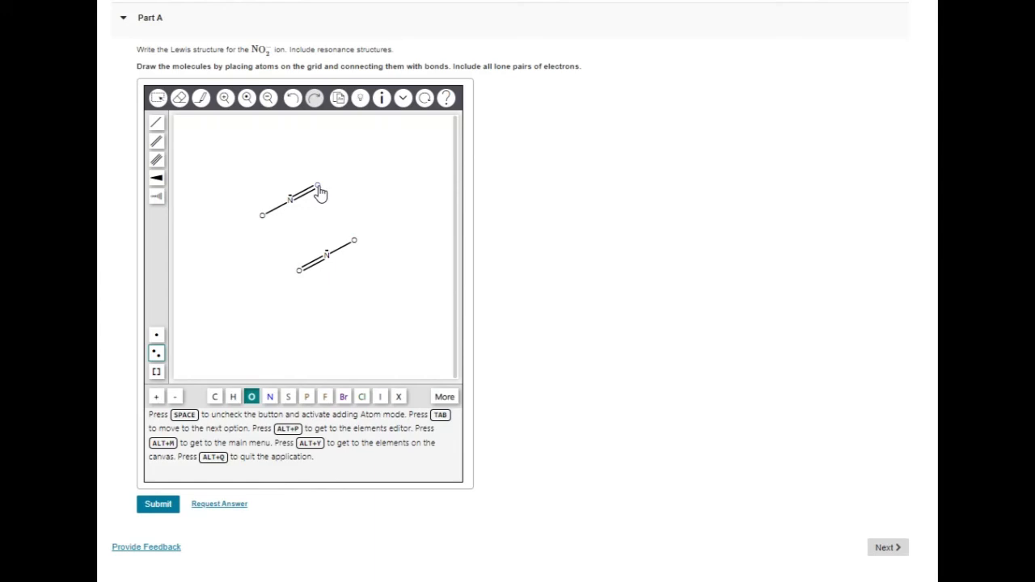
pyautogui.click(156, 352)
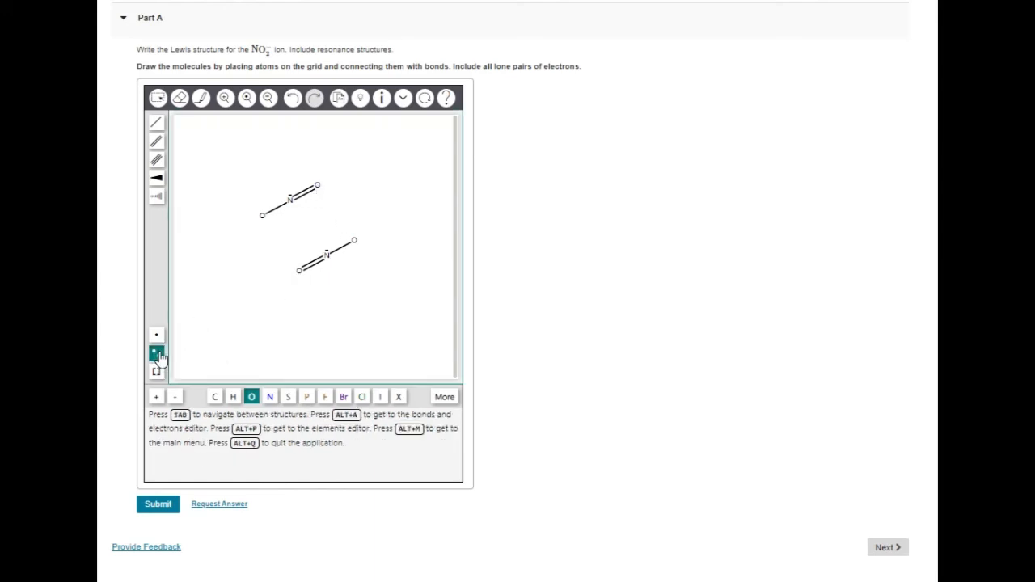
# Add two lone pairs to each double-bonded oxygen and three lone pairs to each single-bonded oxygen
pyautogui.click(318, 189)
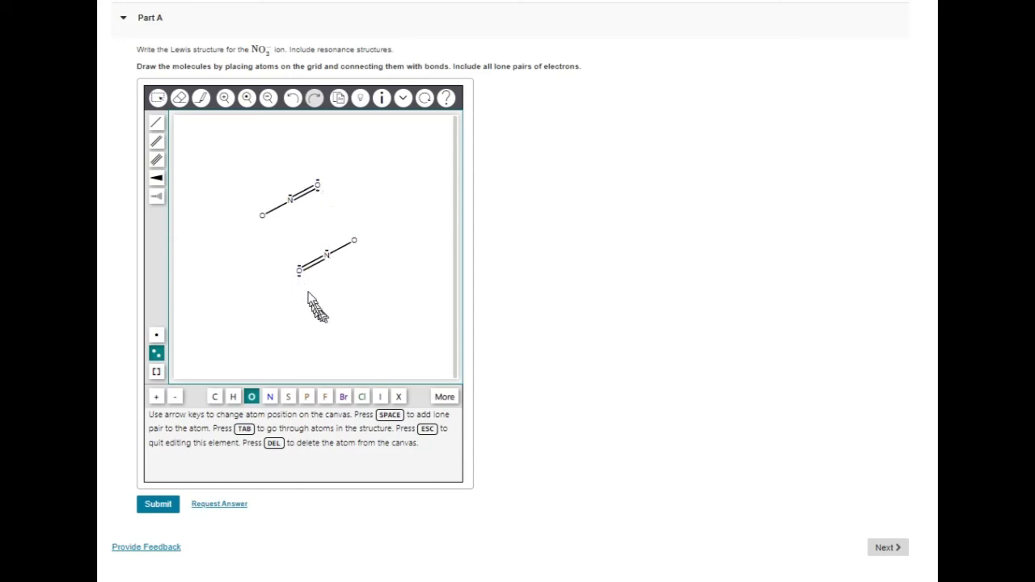
pyautogui.click(299, 271)
pyautogui.click(355, 244)
pyautogui.click(262, 219)
pyautogui.click(262, 219)
pyautogui.click(263, 218)
# Assign a negative charge to the single-bonded oxygen in both structures
pyautogui.click(175, 397)
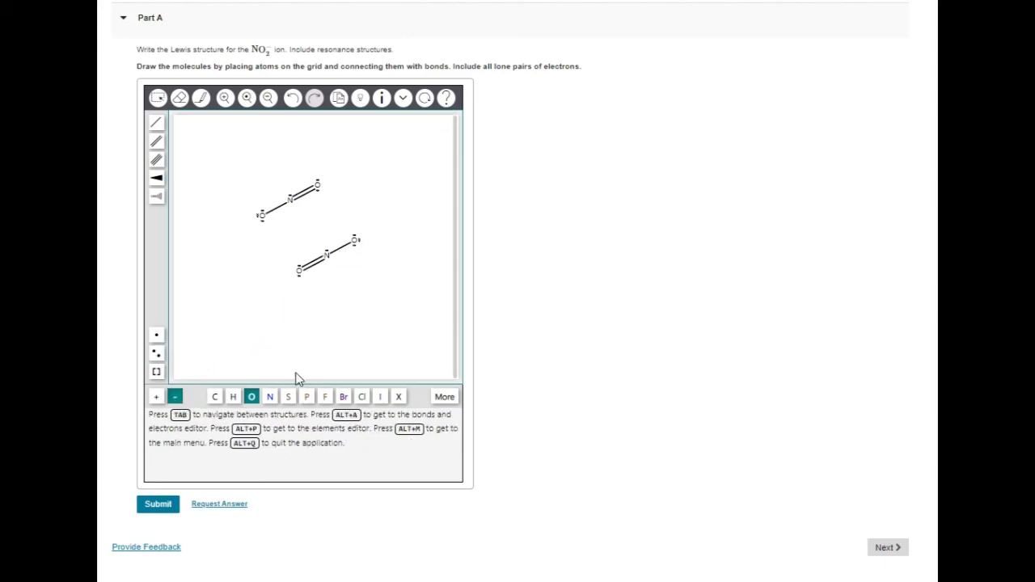
pyautogui.click(355, 241)
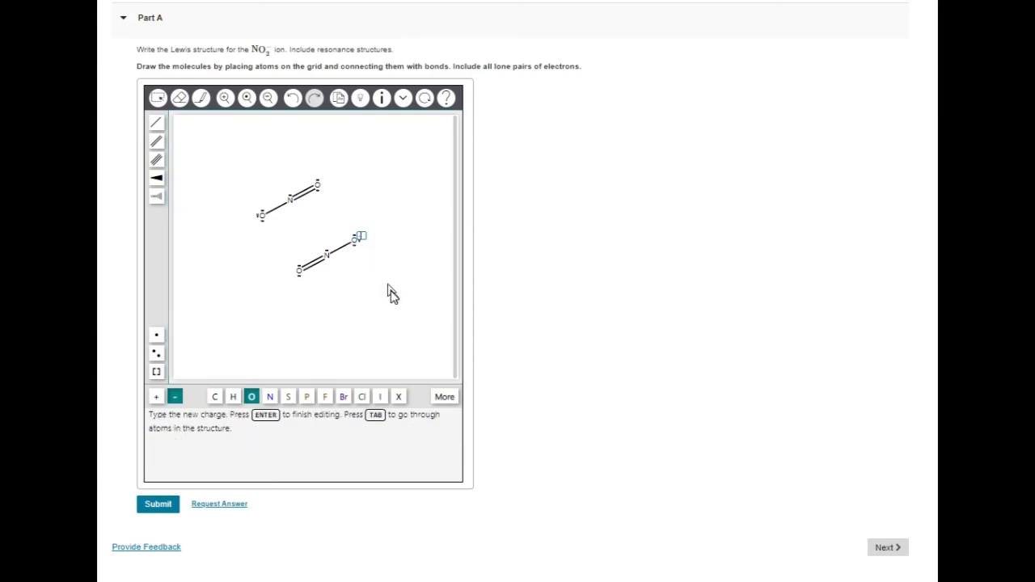
pyautogui.click(262, 216)
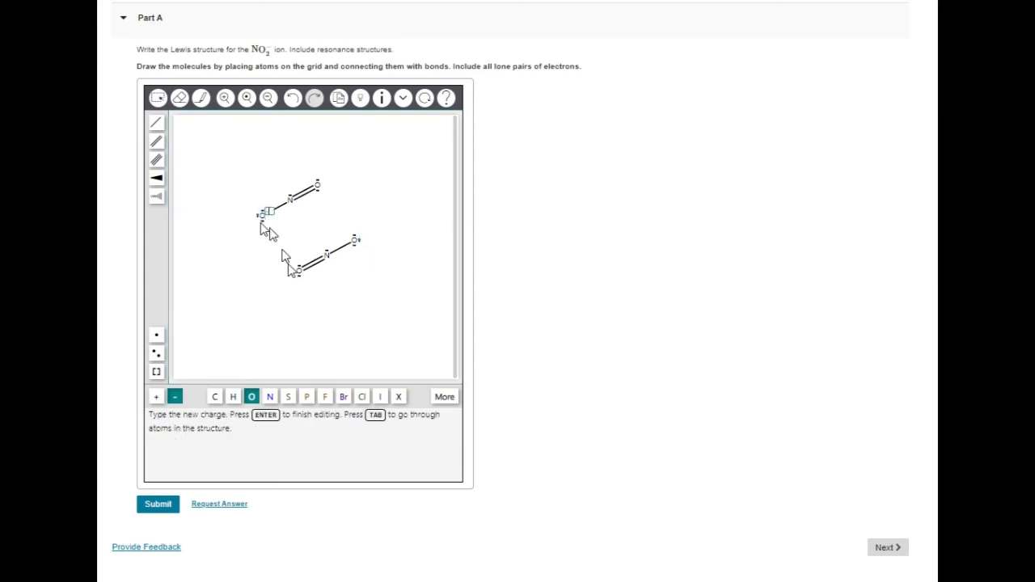
pyautogui.click(307, 329)
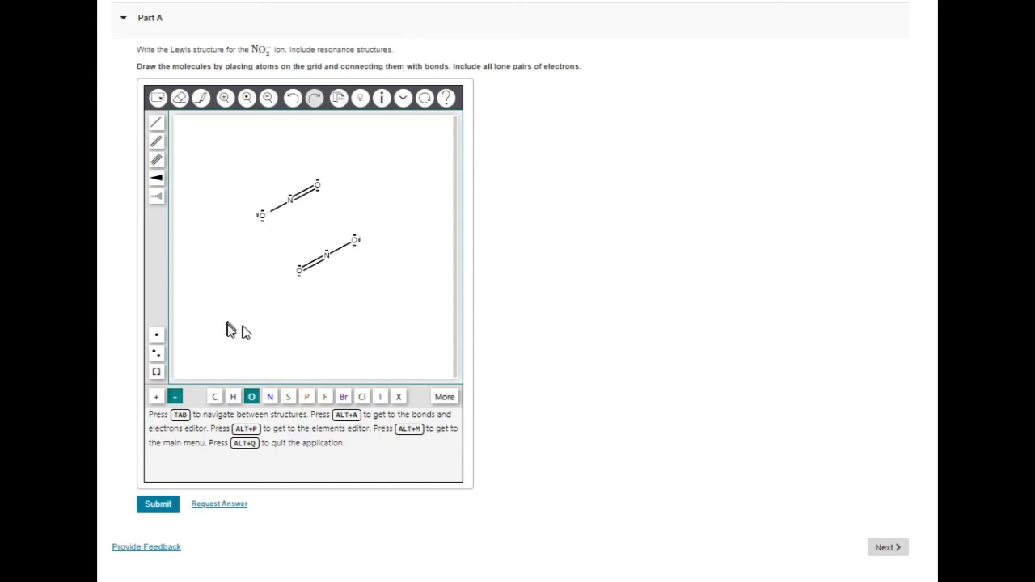
# Submit the Part A answer and view its feedback
pyautogui.click(157, 506)
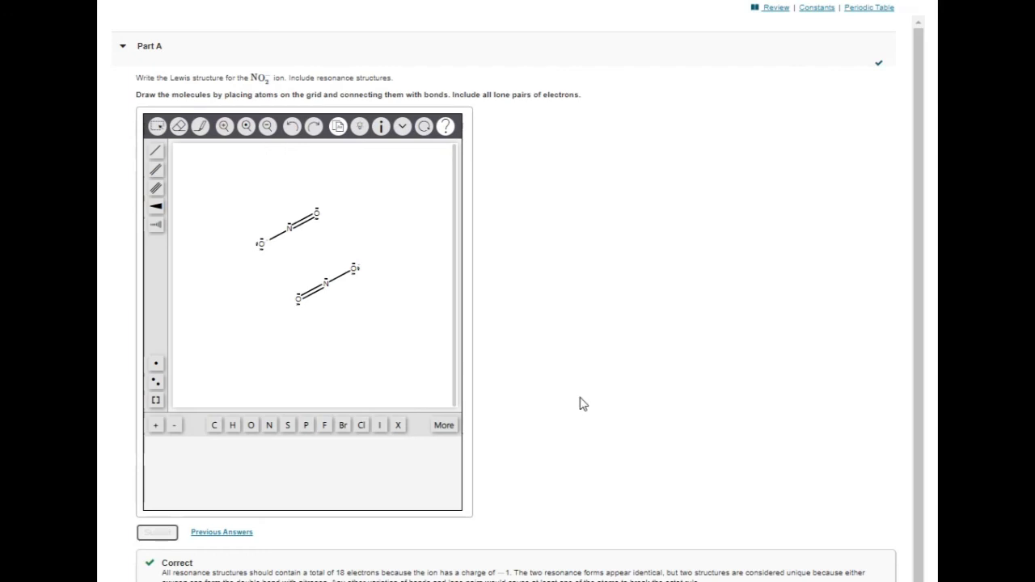
pyautogui.scroll(-1, 580, 405)
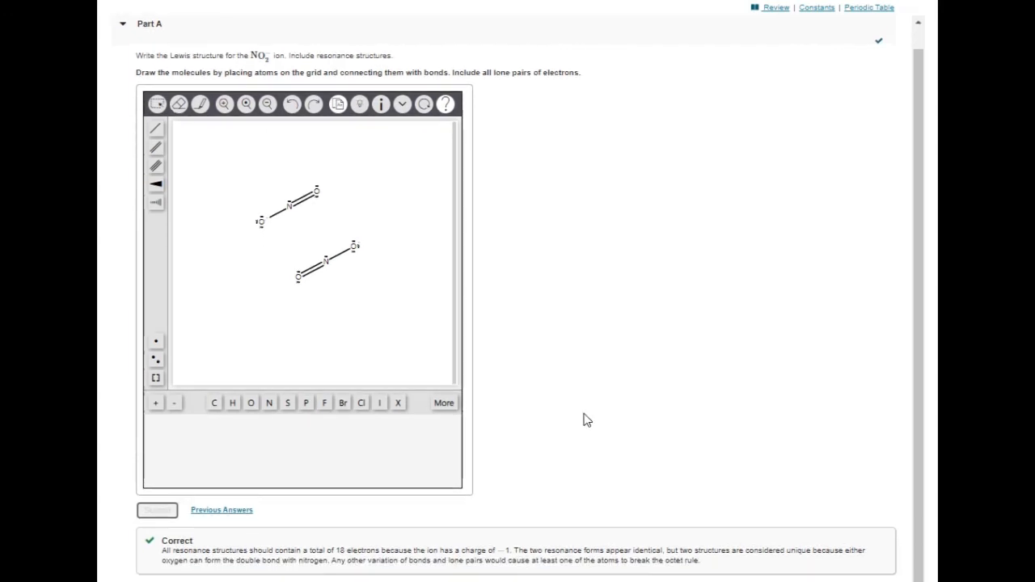